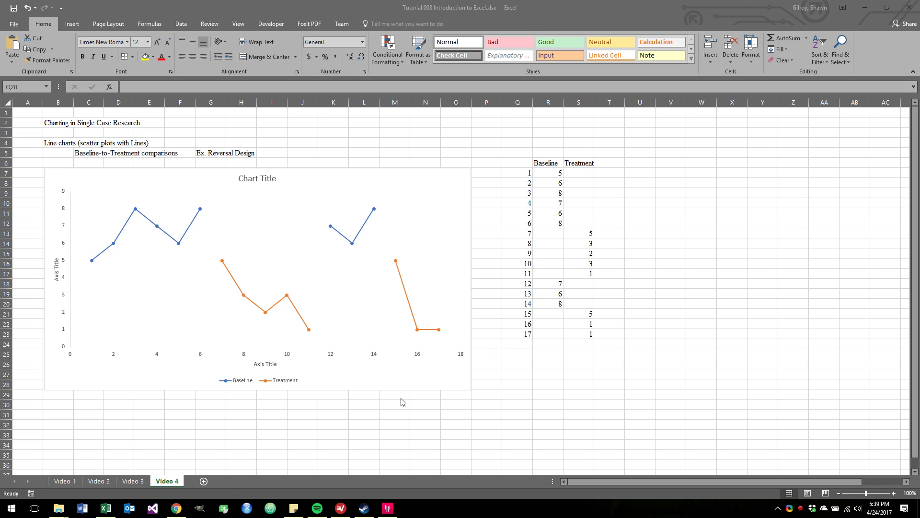
- Examine the finished reversal chart on the Video 1 sheet and return to the Video 4 sheet
left_click(58, 483)
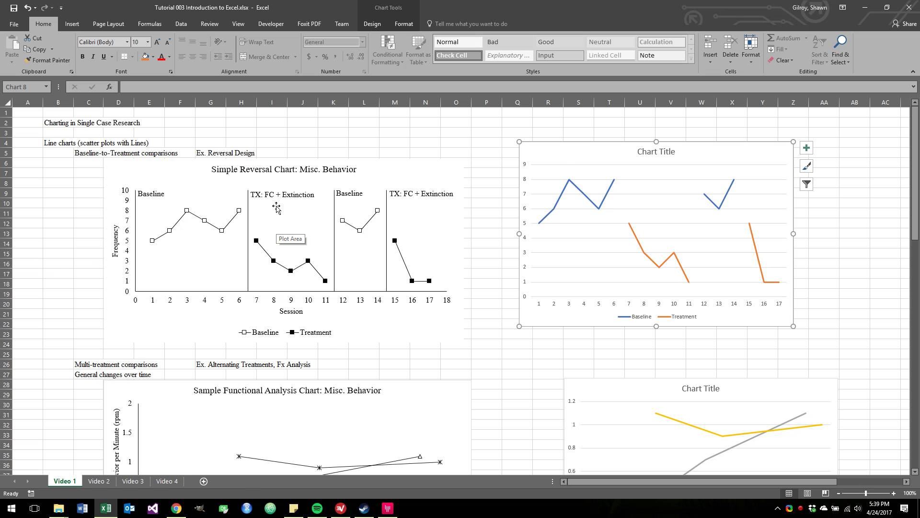
left_click(163, 481)
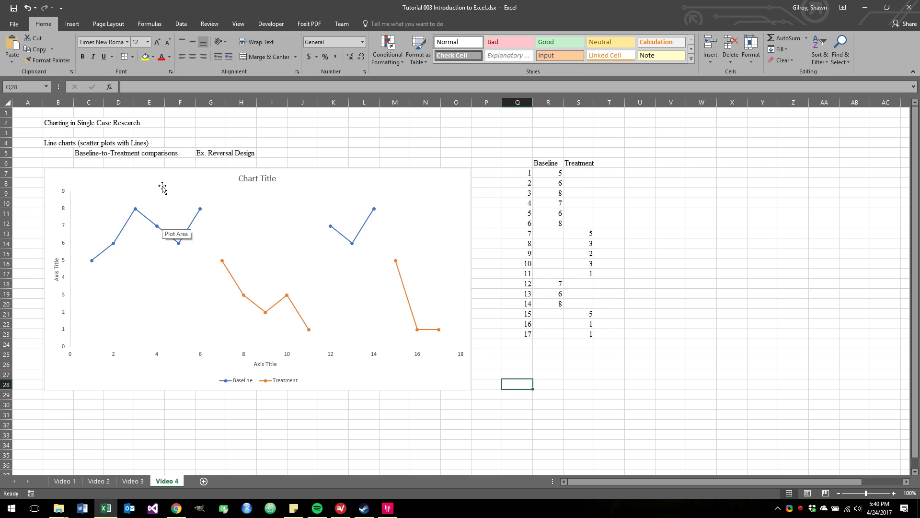
left_click(158, 173)
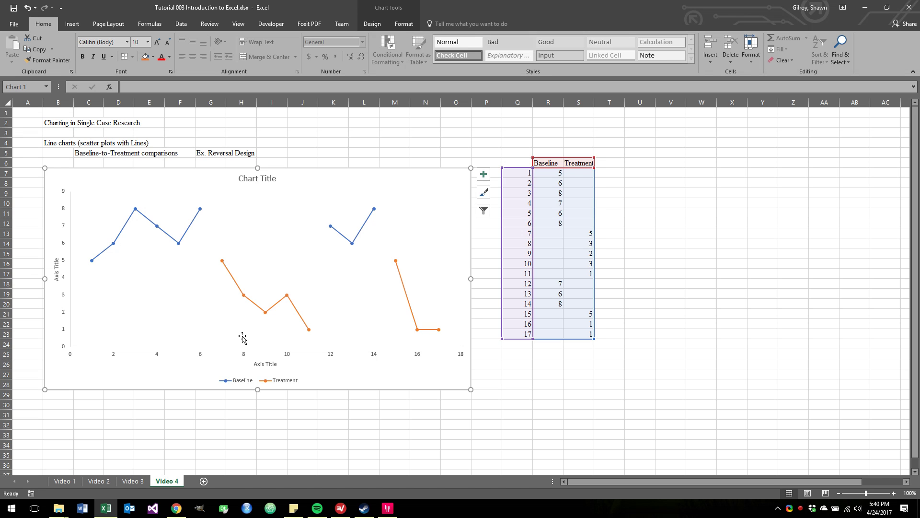
left_click(158, 354)
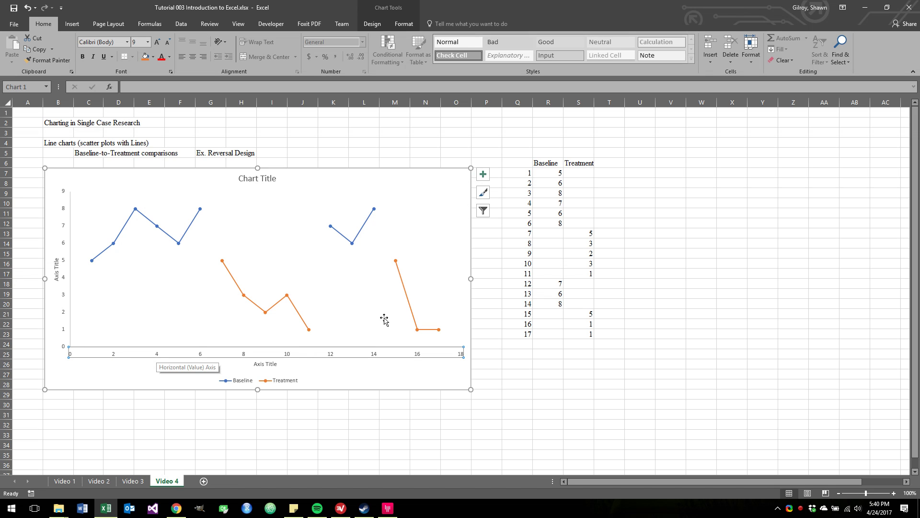
key("Escape")
key("Escape")
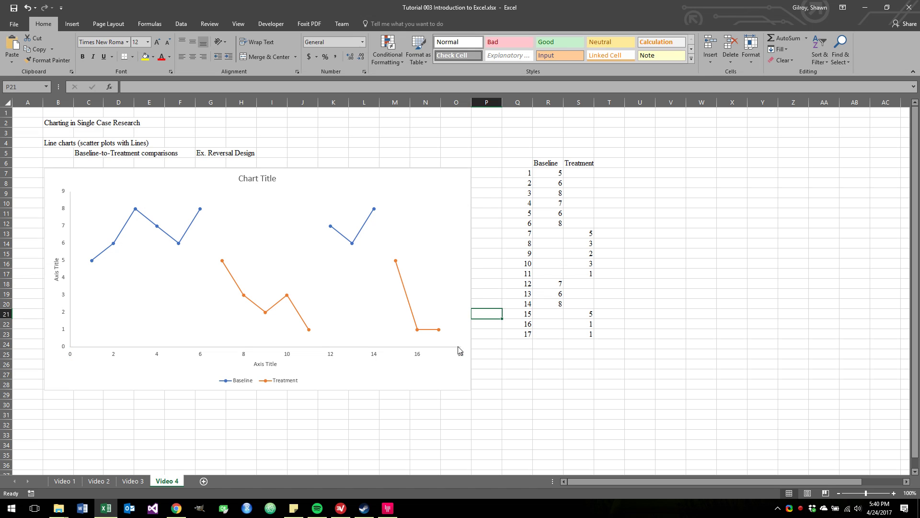
left_click(462, 355)
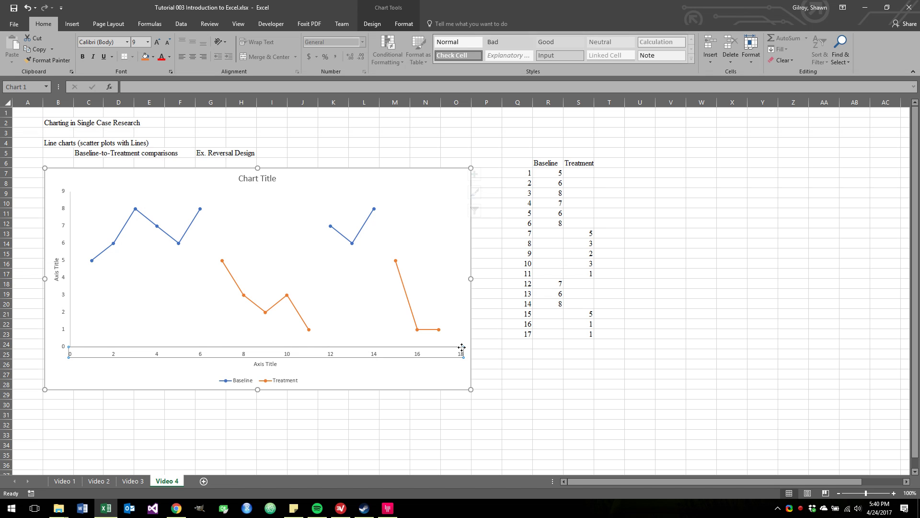
key("Escape")
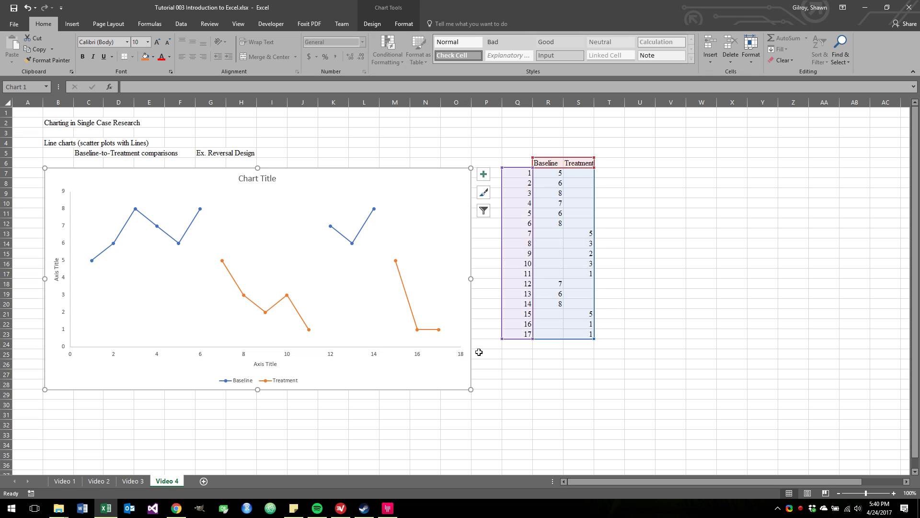
- Open the formatting options for the chart's horizontal value axis and set its major unit to 1.0
left_click(463, 357)
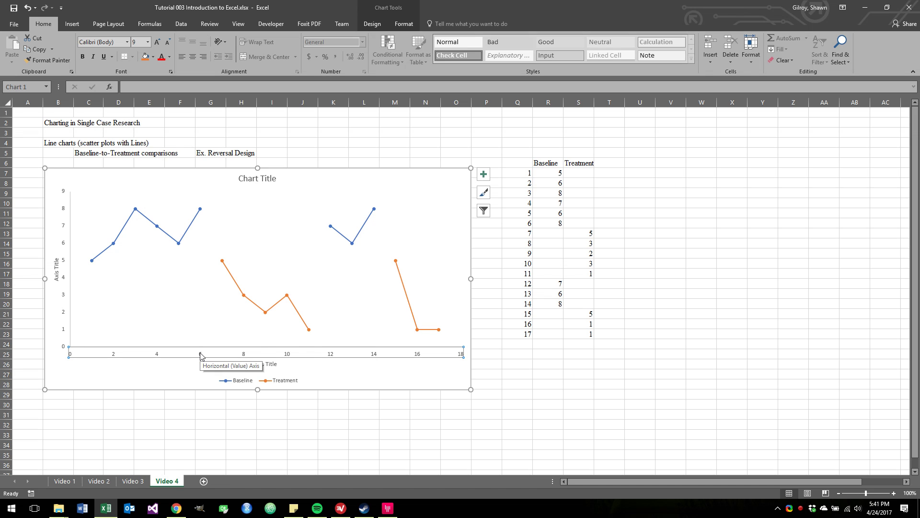
right_click(330, 353)
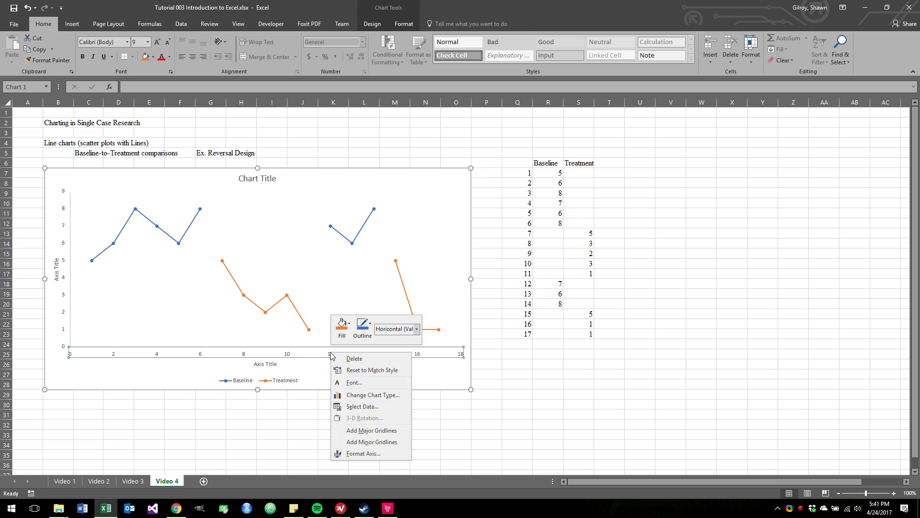
left_click(328, 355)
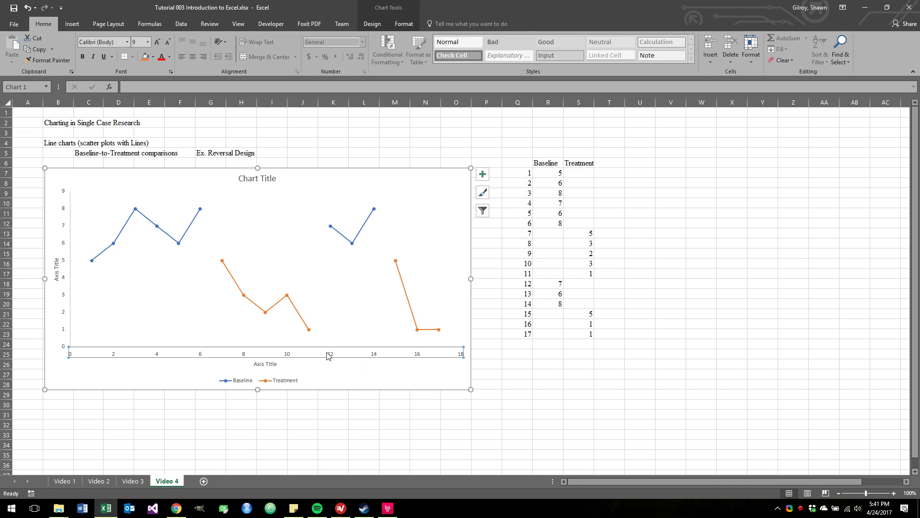
right_click(244, 355)
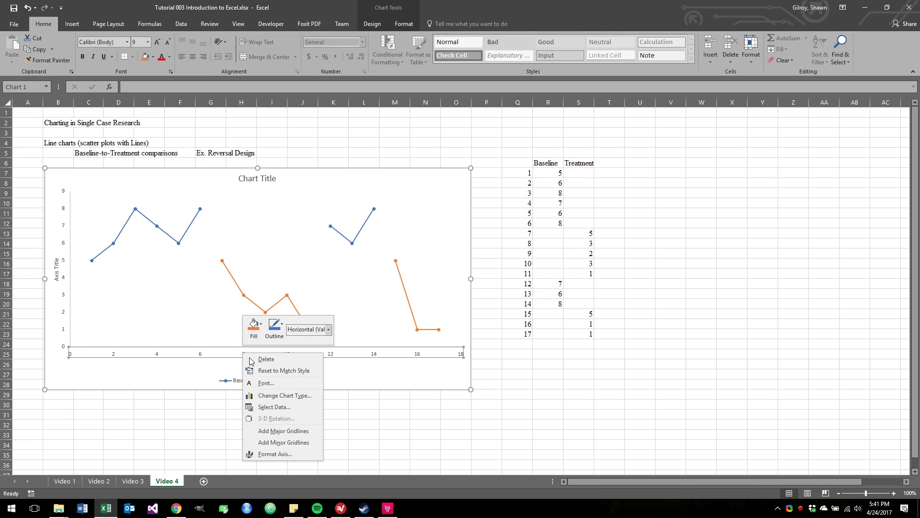
left_click(285, 452)
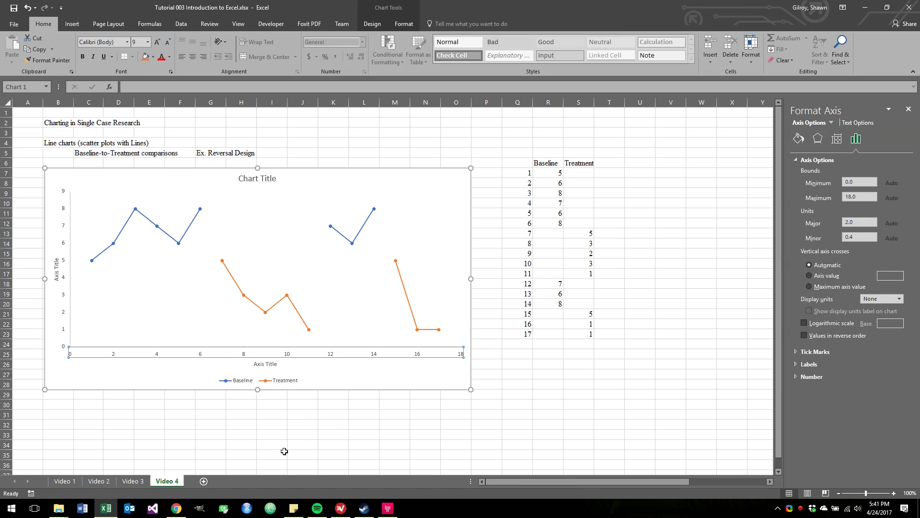
mouse_move(322, 391)
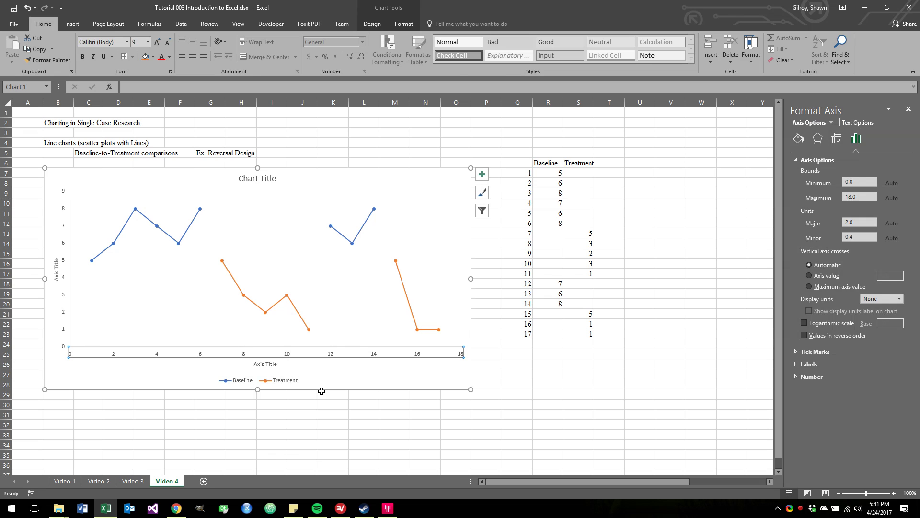
left_click(373, 24)
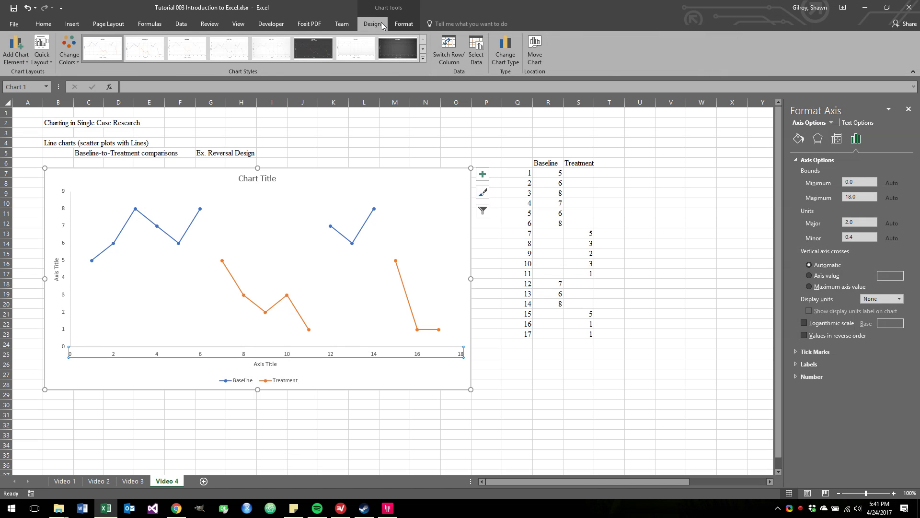
left_click(404, 25)
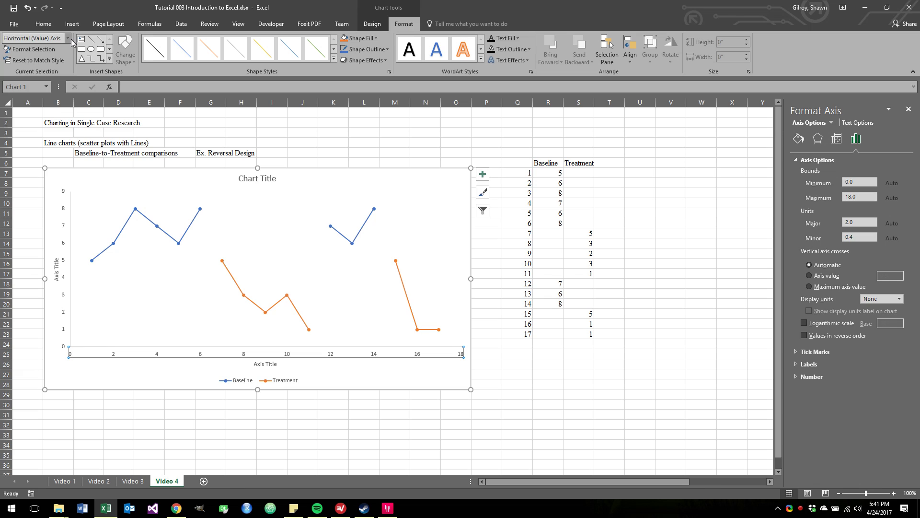
left_click(69, 38)
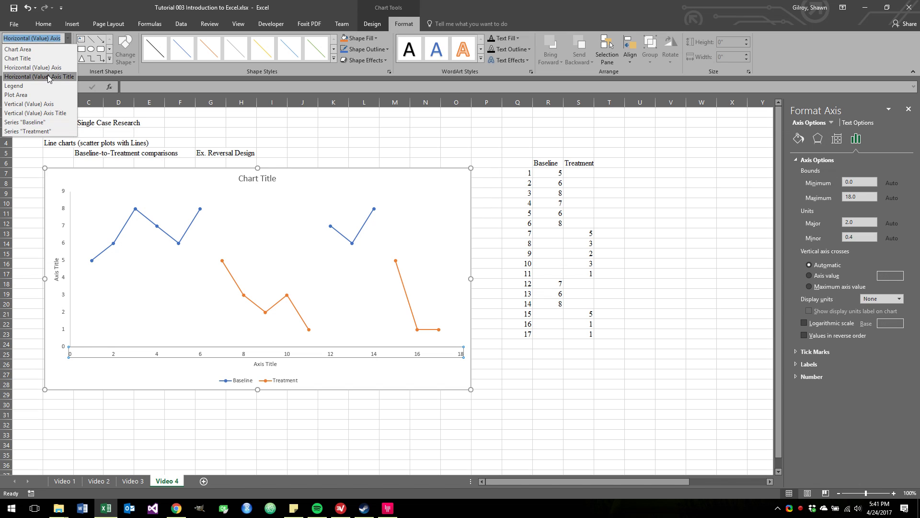
left_click(49, 67)
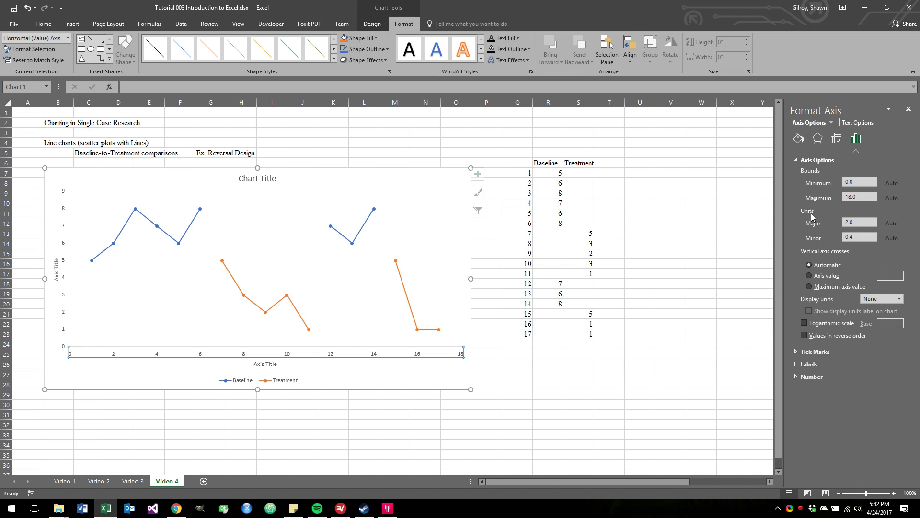
left_click(864, 221)
key("Return")
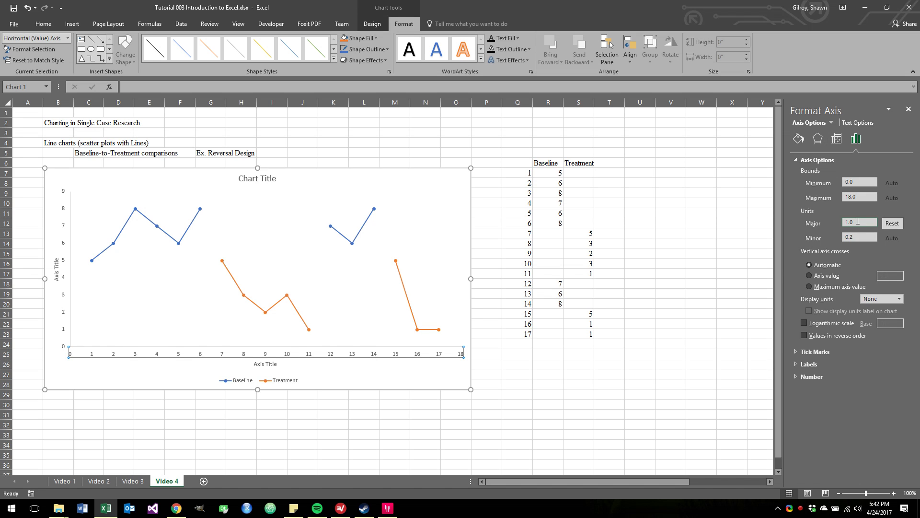
- Set the horizontal axis's maximum bound to 17 and deselect the chart
left_click(872, 196)
left_click(856, 181)
left_click(865, 196)
type("17")
key("Return")
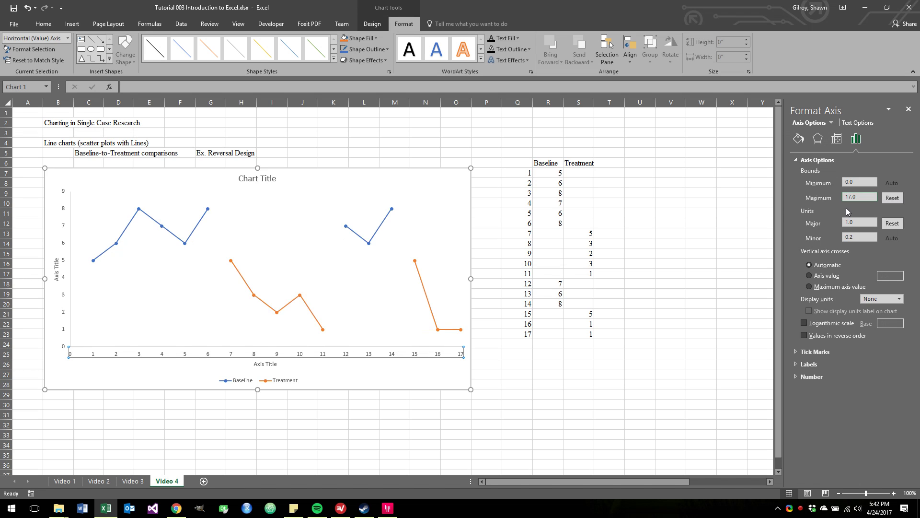
left_click(711, 241)
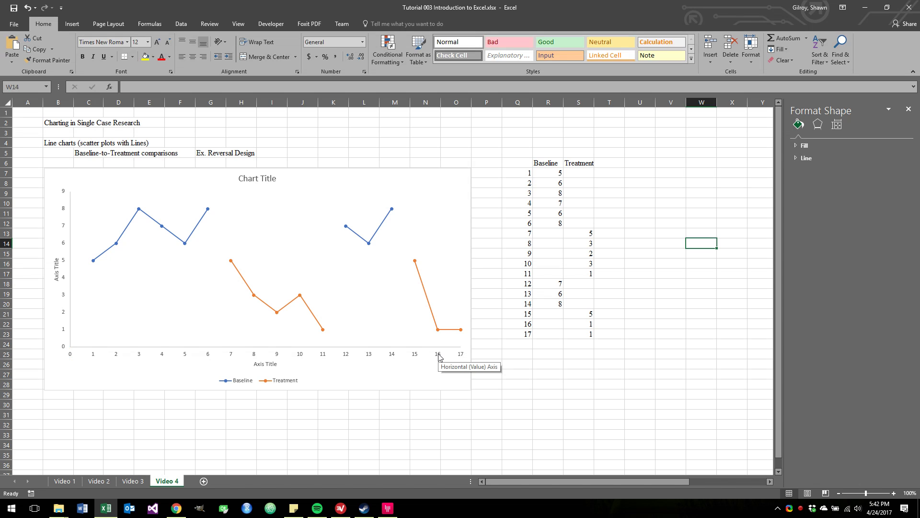
- Set the maximum bound of the chart's vertical value axis to 10 and deselect the chart
left_click(67, 261)
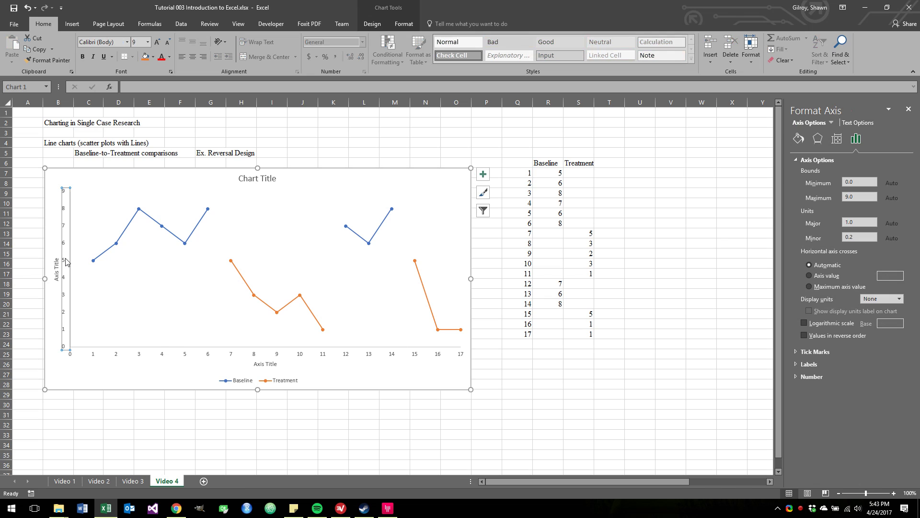
right_click(67, 262)
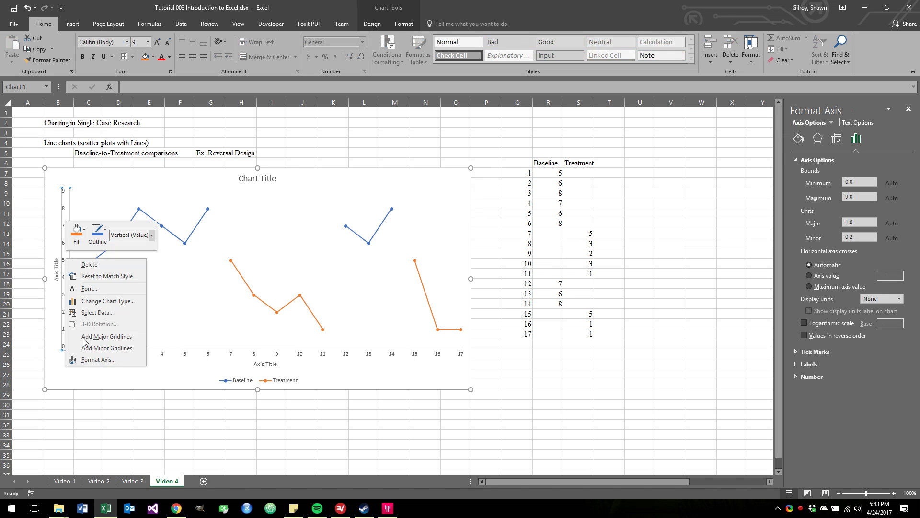
key("Escape")
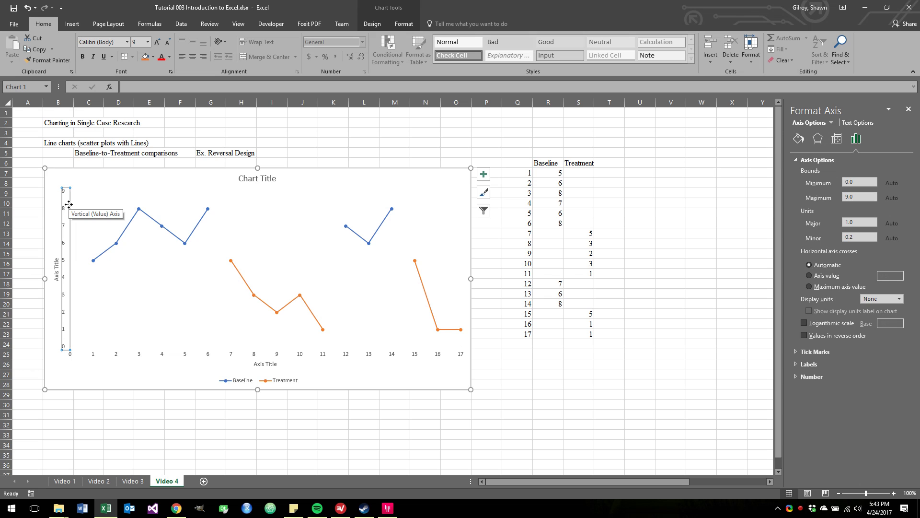
right_click(69, 205)
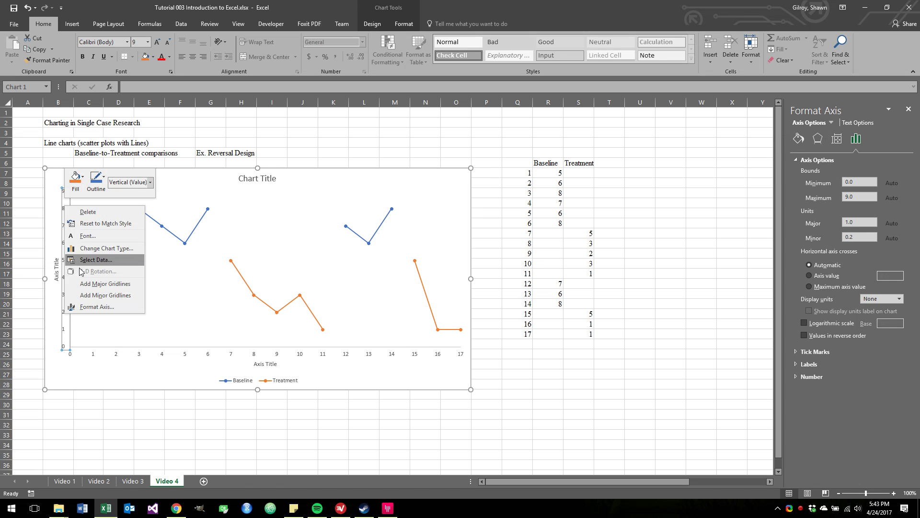
left_click(87, 306)
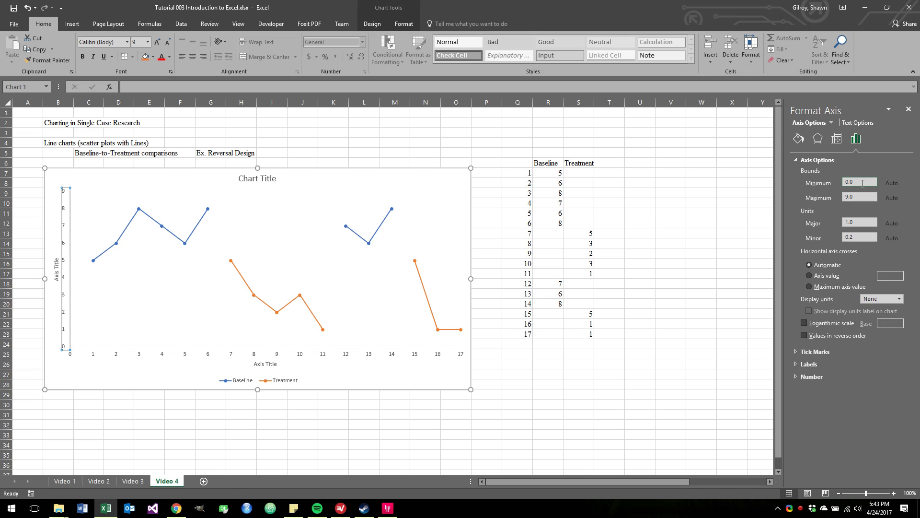
left_click_drag(863, 183, 843, 193)
type("10")
key("Return")
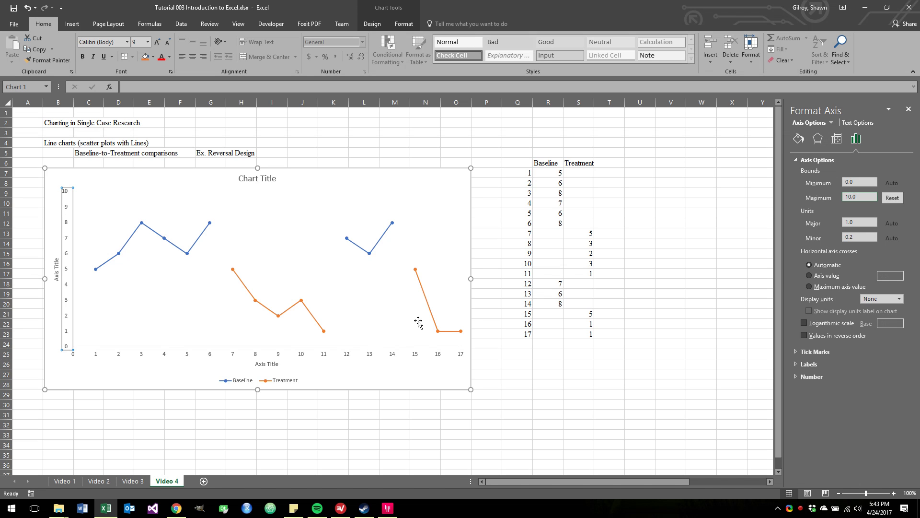
left_click(868, 222)
left_click(744, 229)
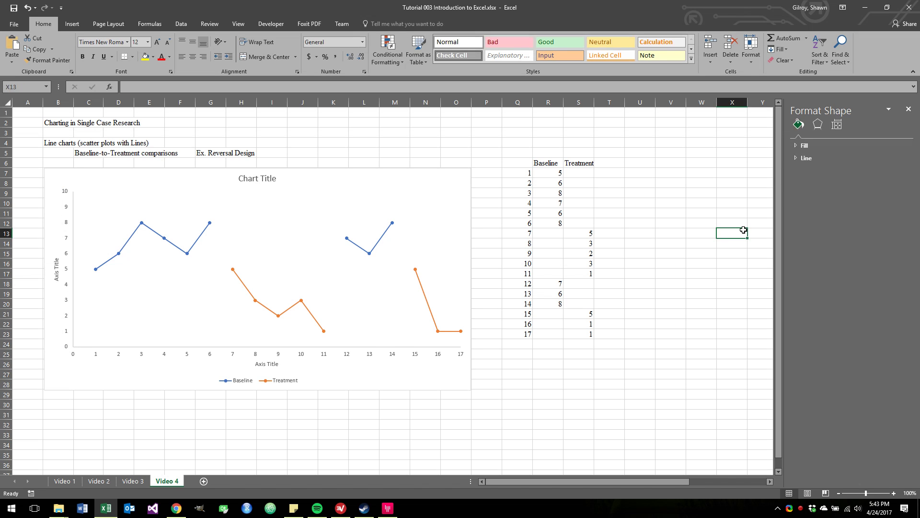
left_click(336, 169)
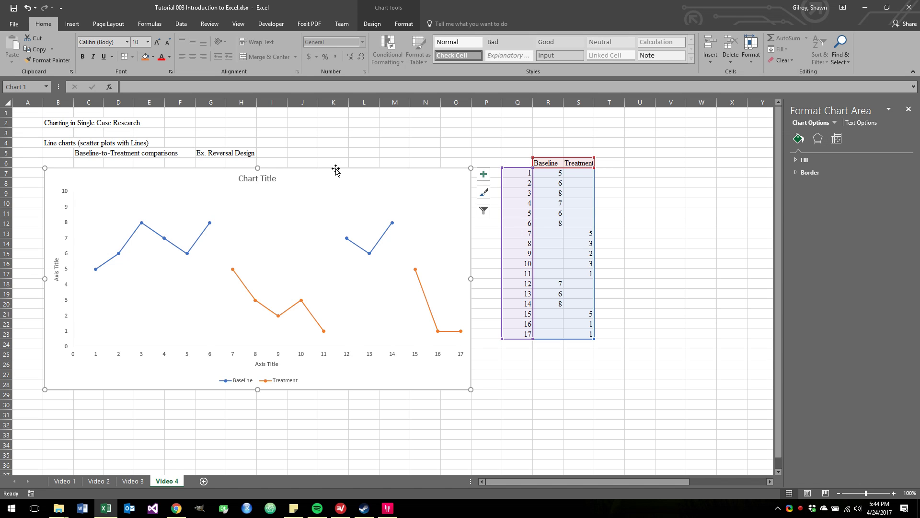
left_click(325, 161)
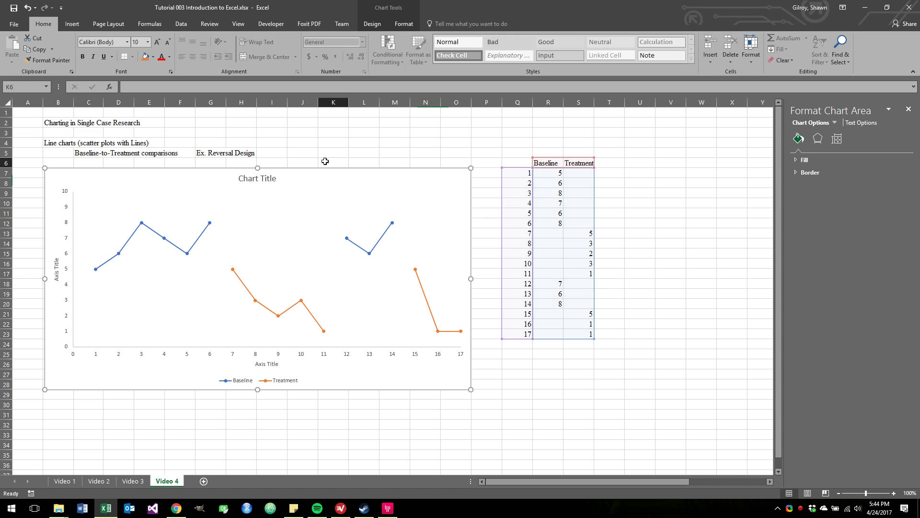
left_click(296, 172)
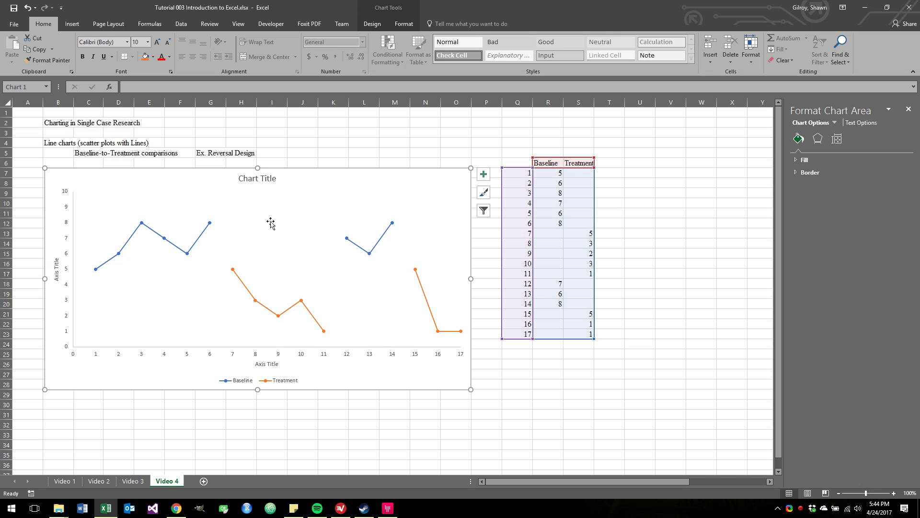
left_click(246, 181)
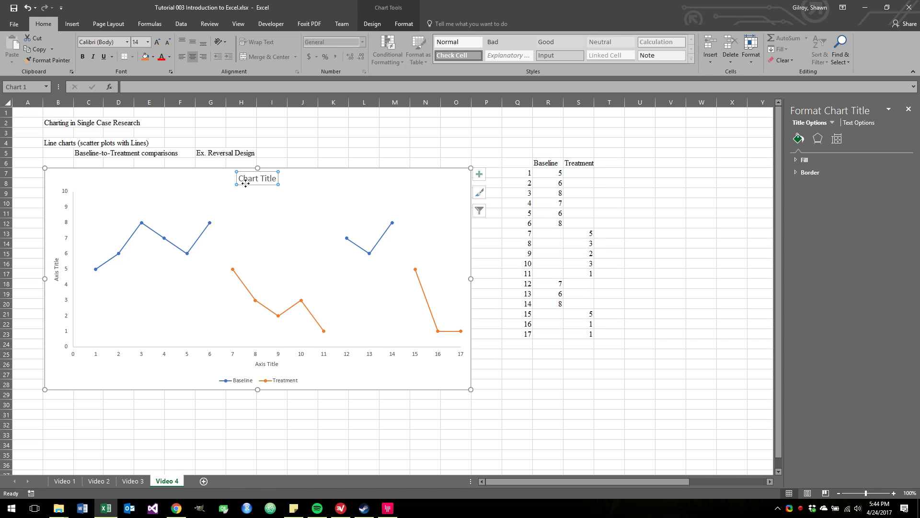
left_click(285, 209)
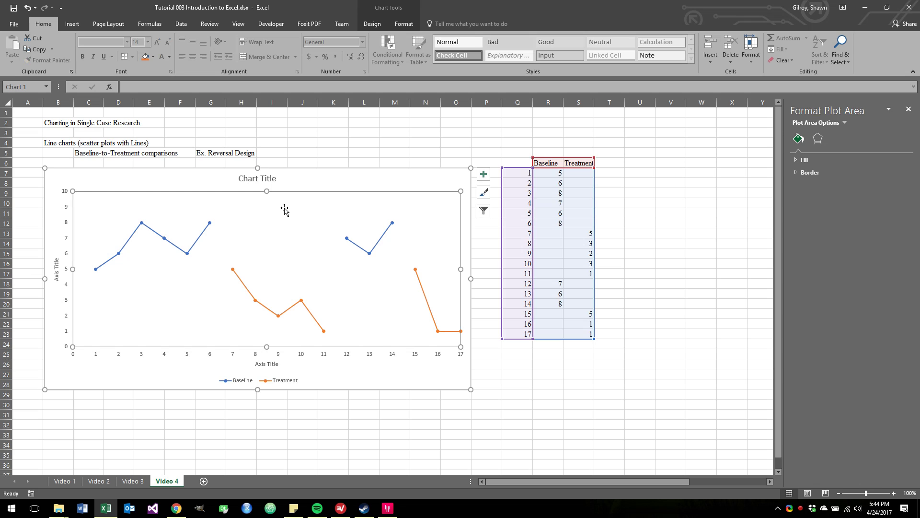
left_click(326, 145)
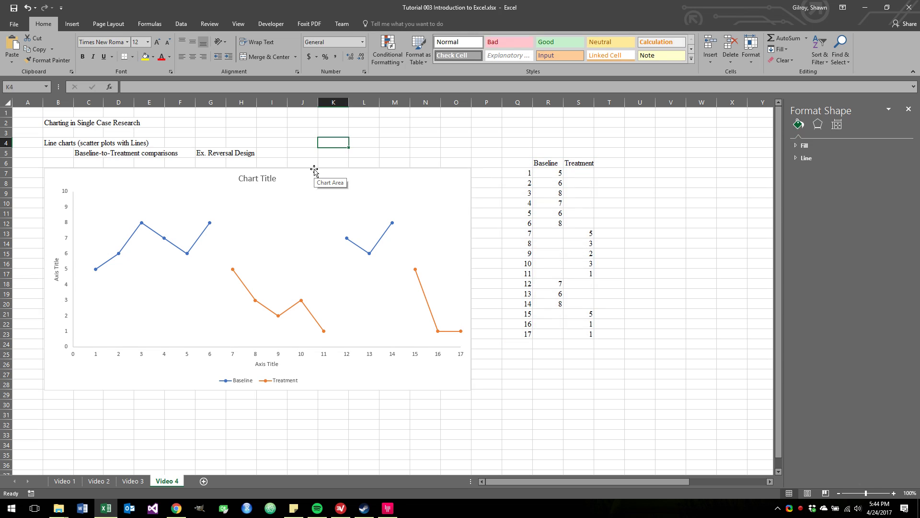
- Set all text in the Baseline and Treatment chart to Times New Roman at size 12
left_click(314, 170)
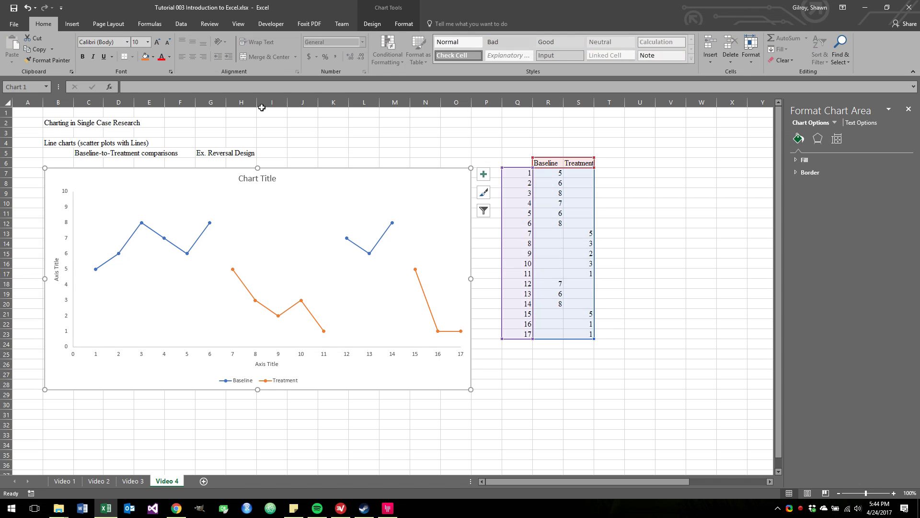
left_click(124, 42)
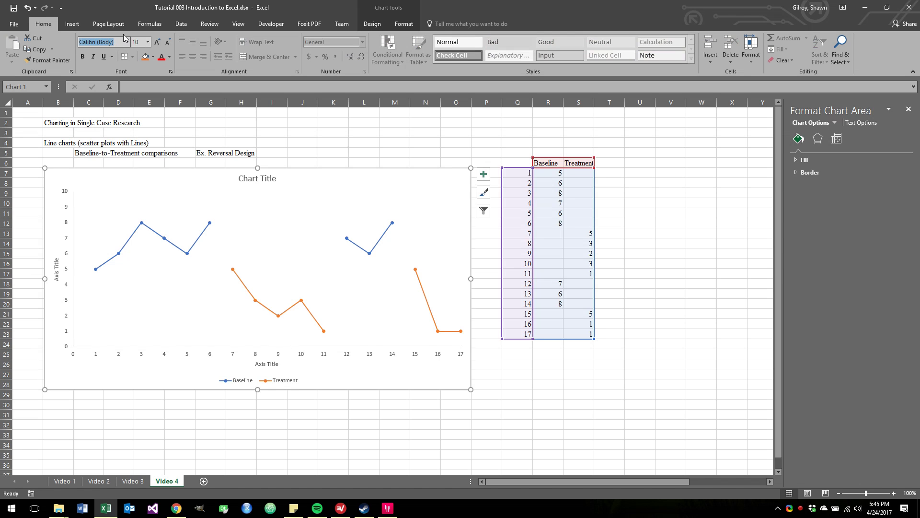
type("Times New Roma")
key("Return")
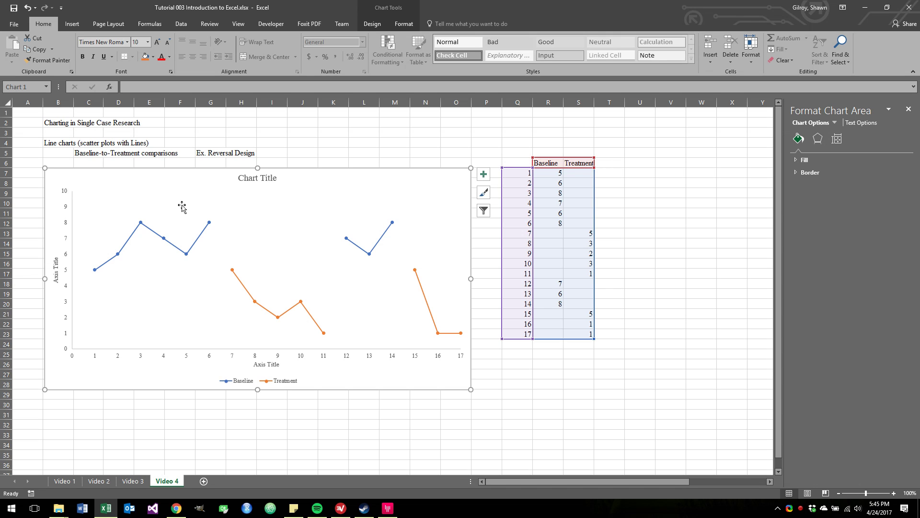
left_click(159, 42)
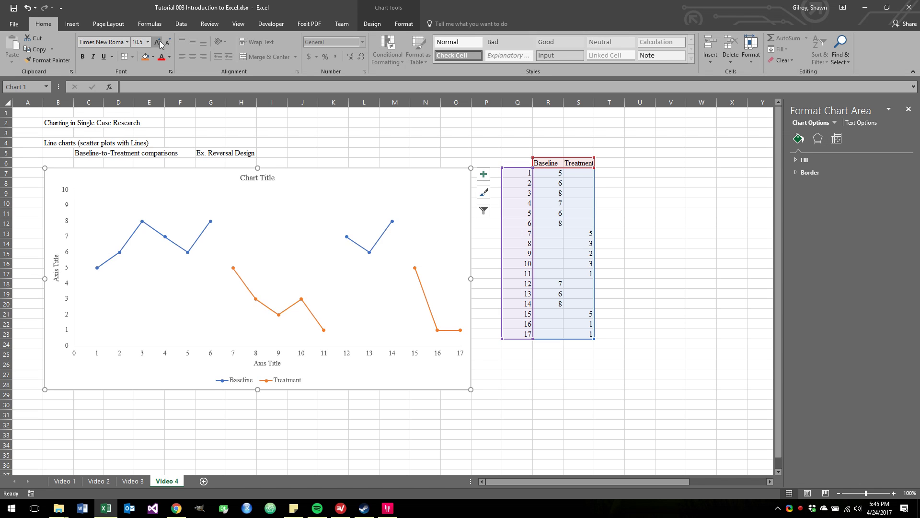
left_click(159, 43)
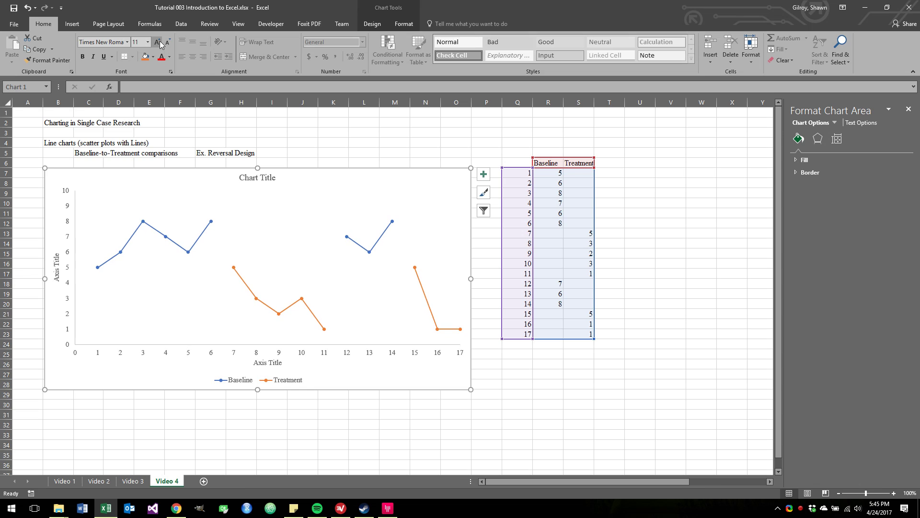
left_click(159, 42)
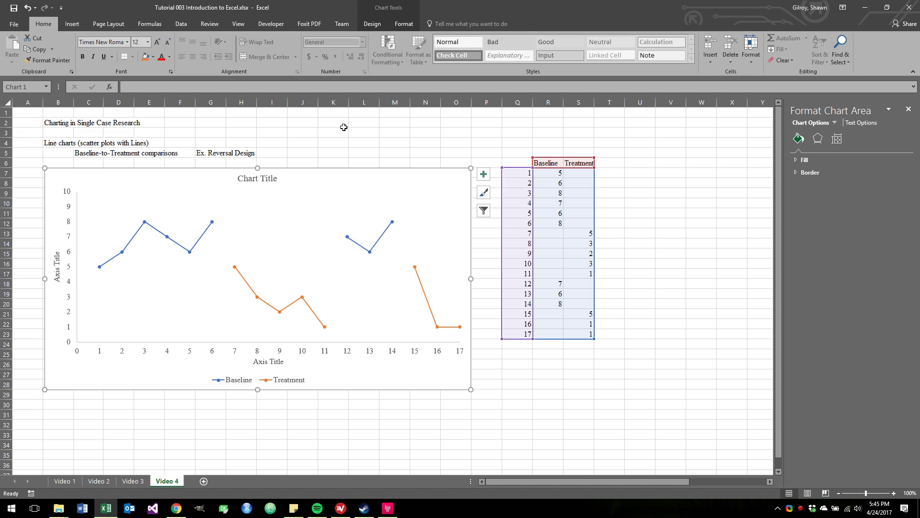
- Change the font color of all the chart's text to black and deselect the chart
left_click(171, 57)
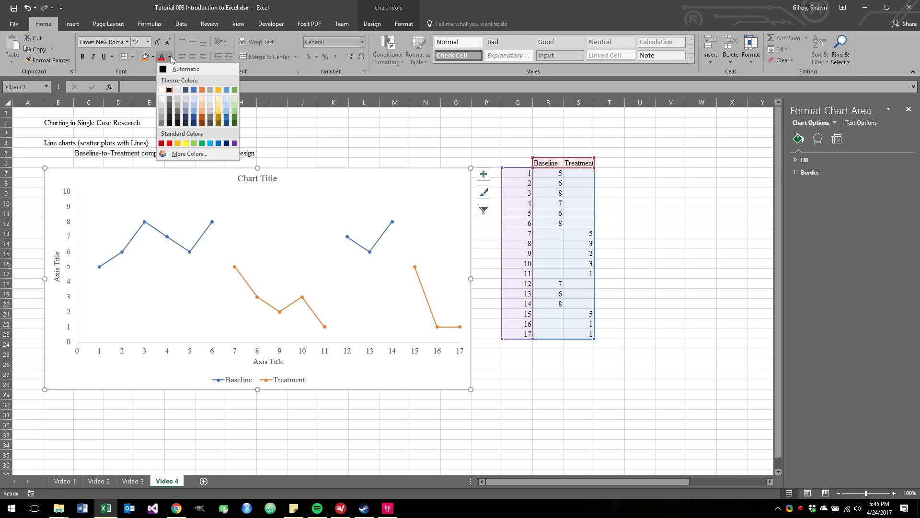
left_click(70, 293)
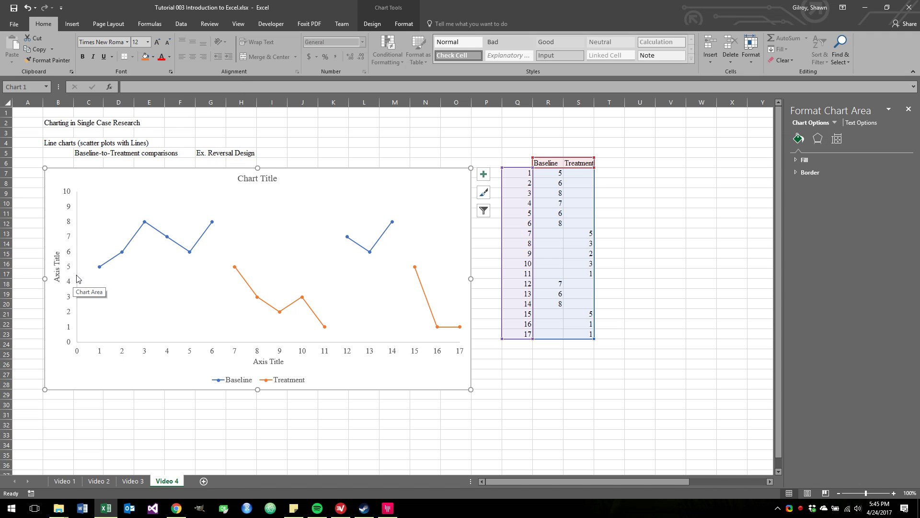
left_click(171, 57)
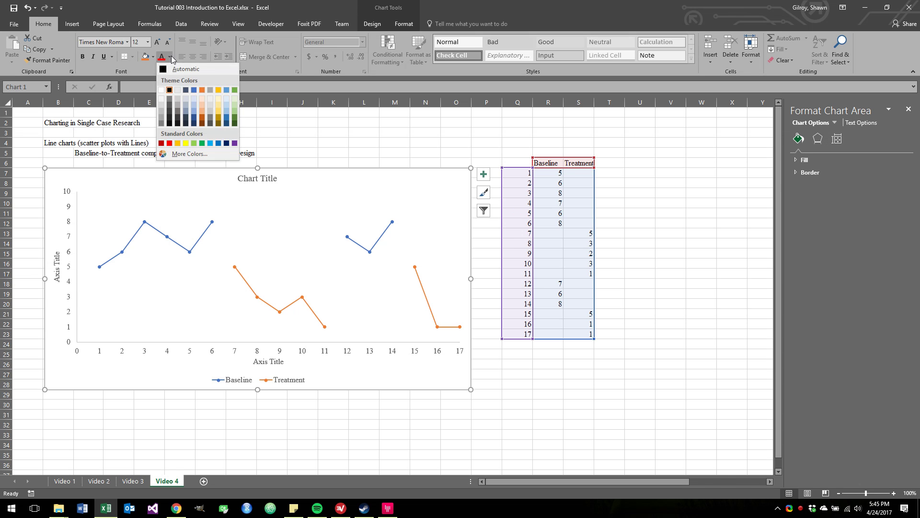
left_click(170, 89)
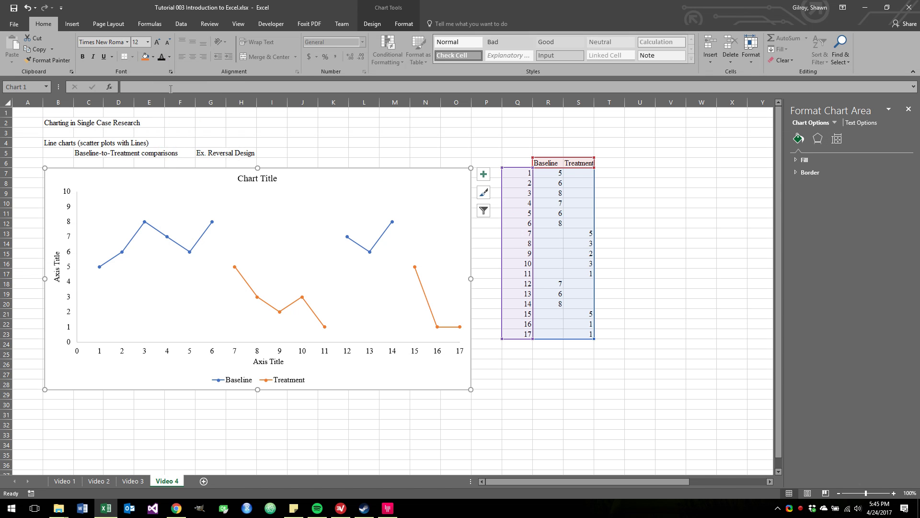
left_click(317, 153)
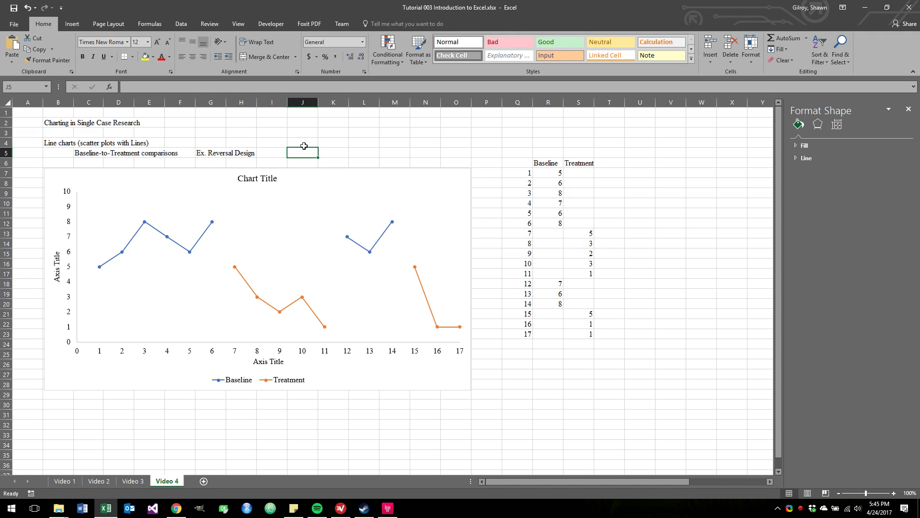
left_click(304, 146)
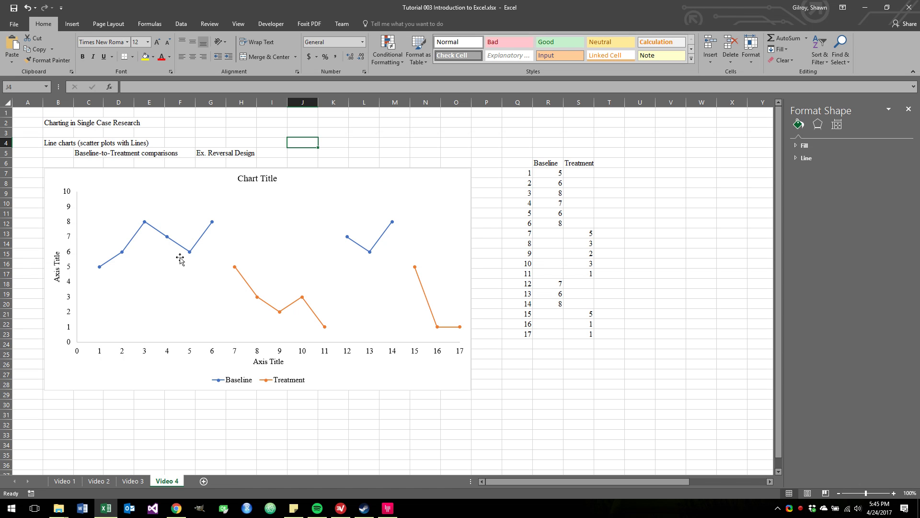
- Format the chart's vertical value axis with a solid black line and deselect the chart
left_click(68, 225)
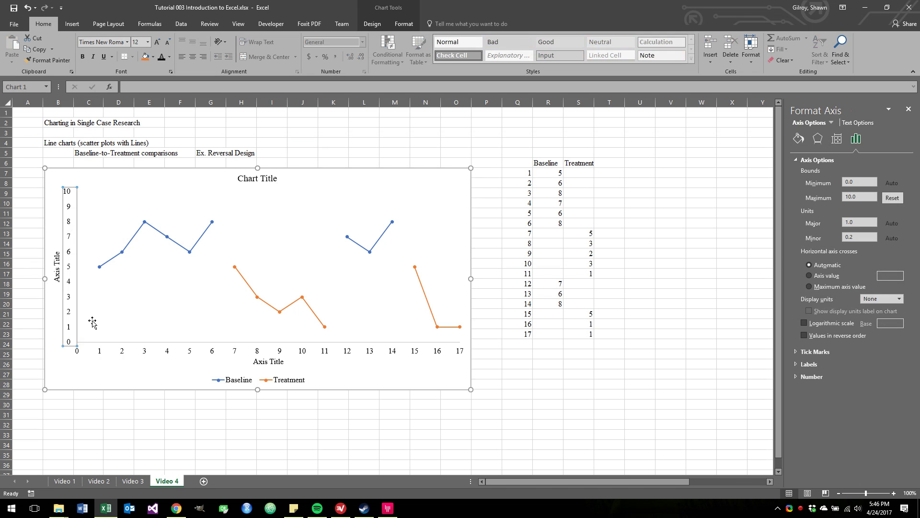
left_click(799, 139)
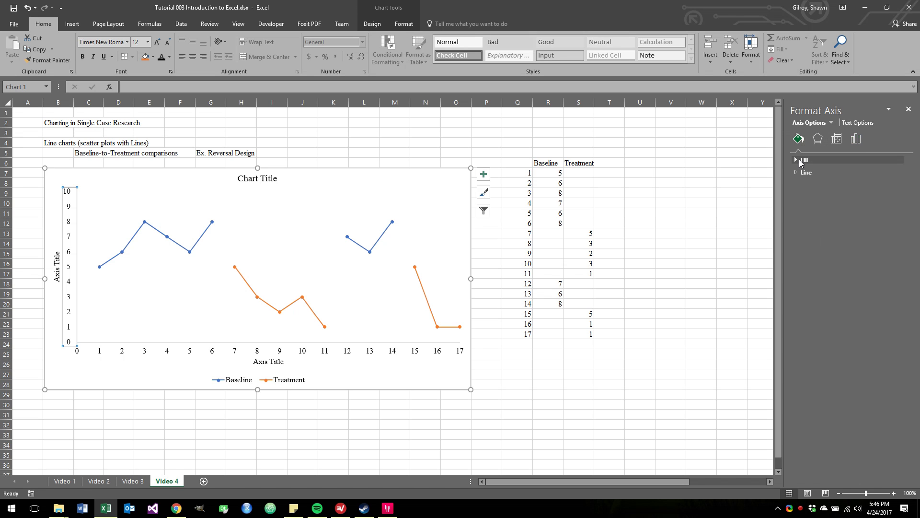
left_click(798, 172)
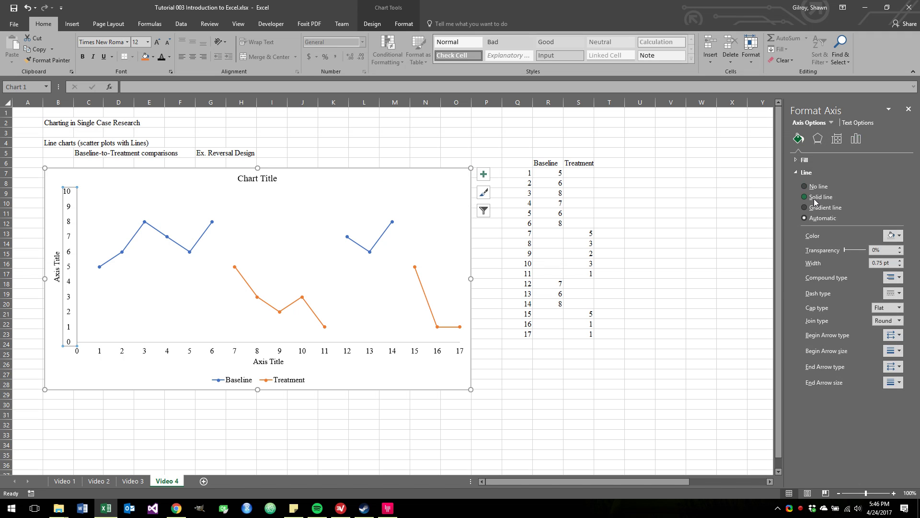
left_click(814, 198)
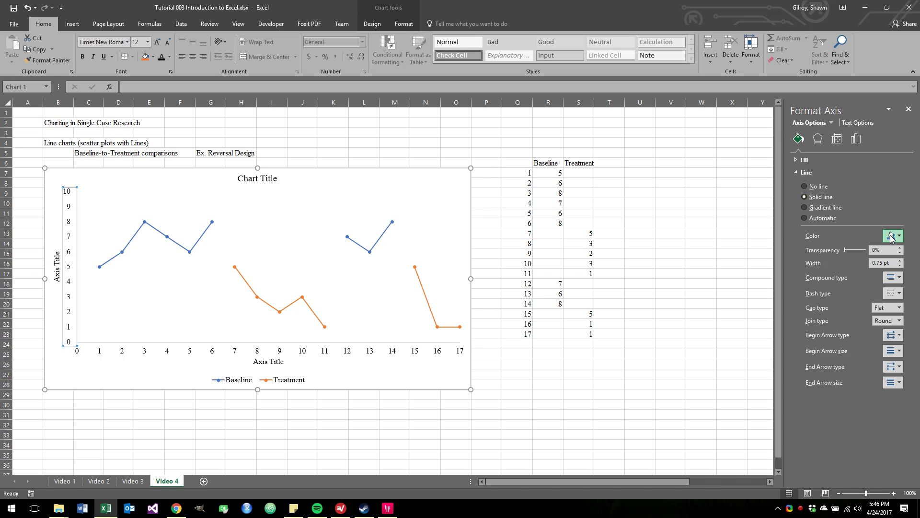
left_click(891, 237)
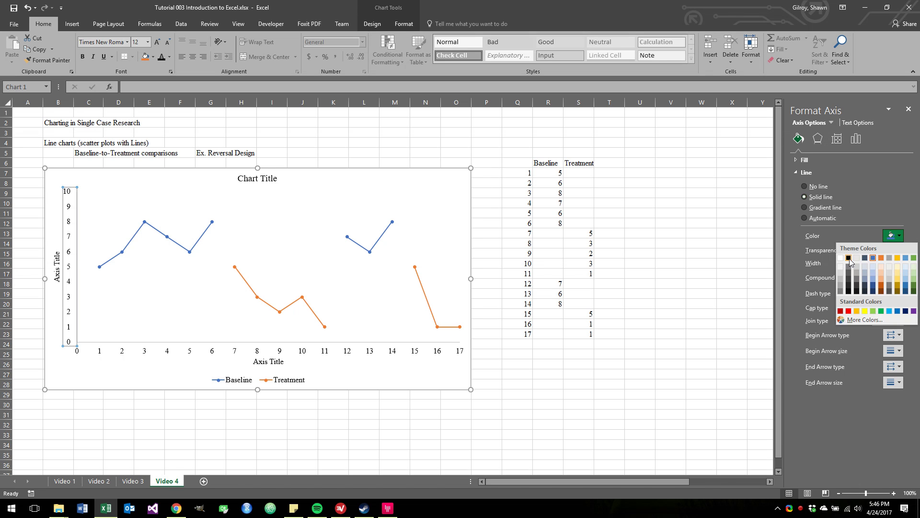
left_click(848, 257)
left_click(623, 314)
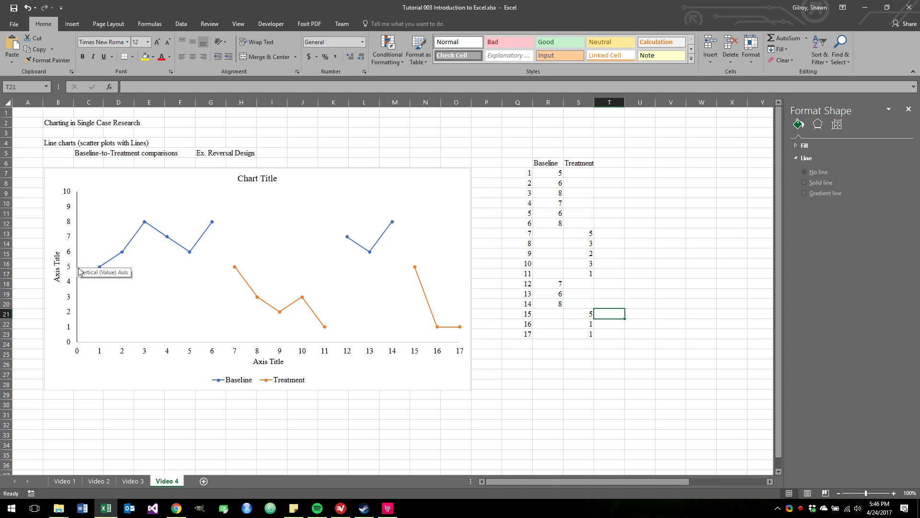
- Give the chart's horizontal value axis a solid black line and deselect the chart
left_click(124, 354)
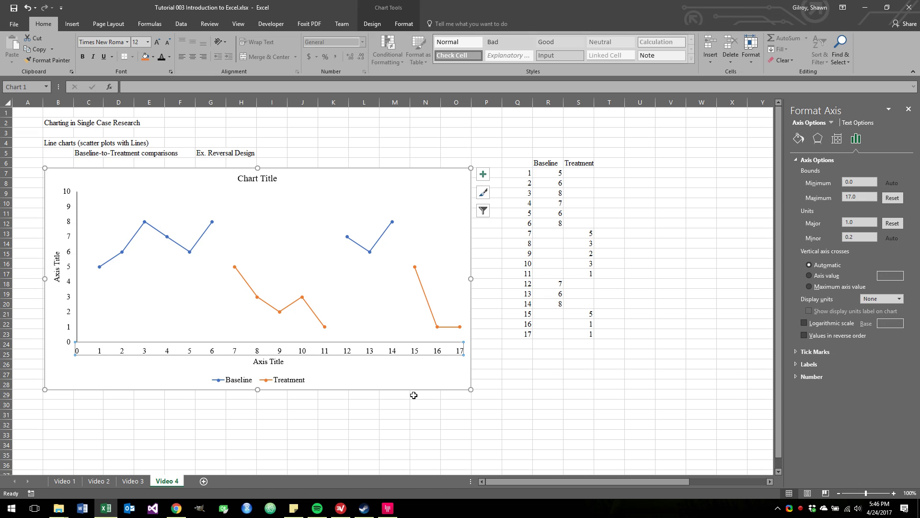
left_click(804, 141)
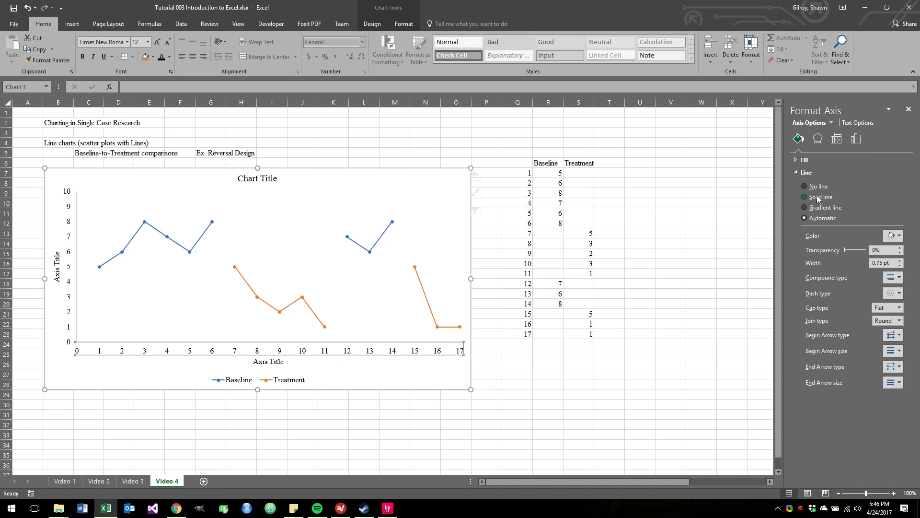
left_click(817, 196)
left_click(893, 235)
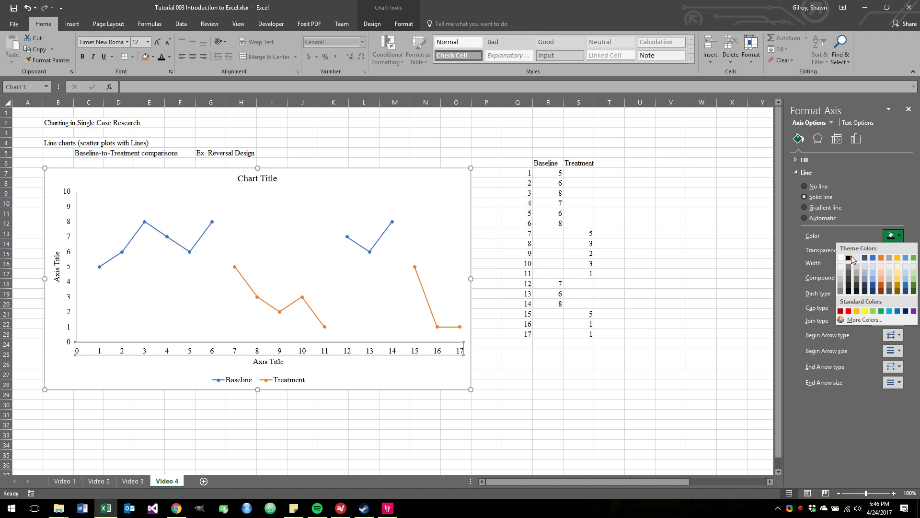
left_click(849, 258)
left_click(689, 250)
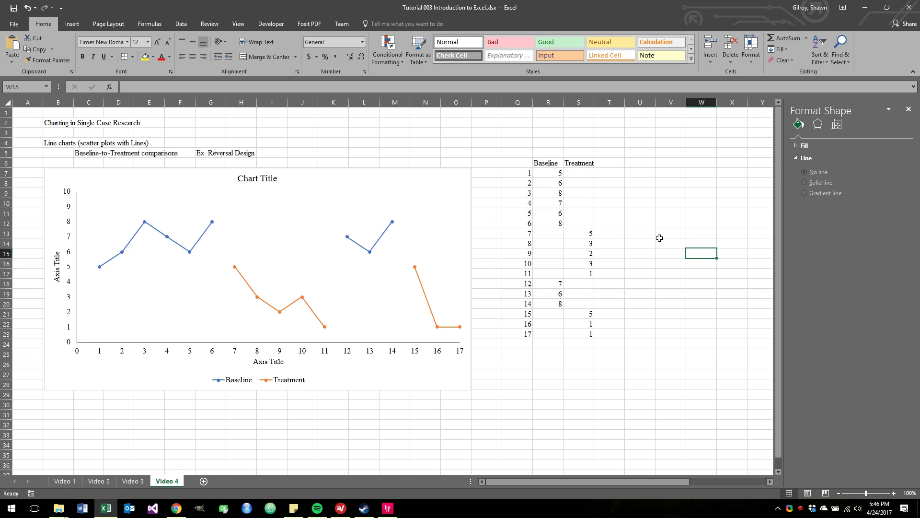
- Compare the chart with the finished reversal chart on the Video 1 sheet and return to the Video 4 sheet
left_click(450, 190)
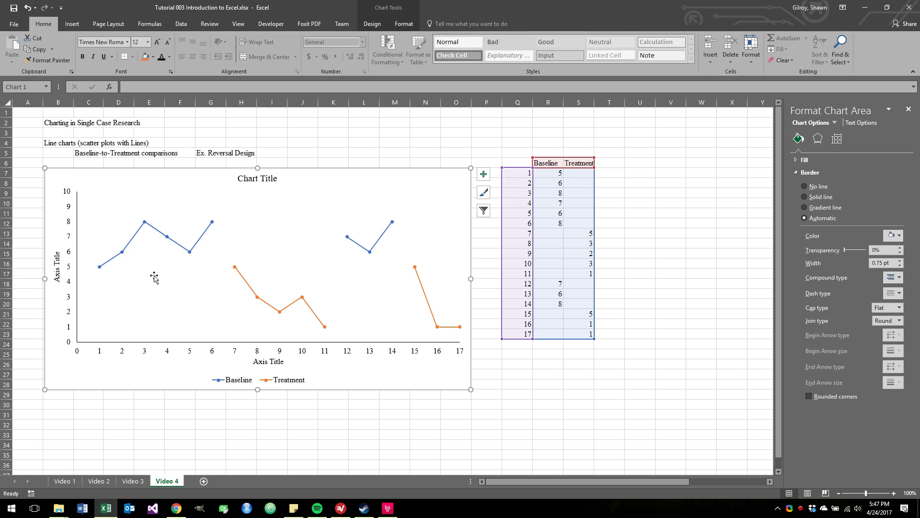
key("ctrl+Page_Up")
key("ctrl+Page_Up")
key("ctrl+Page_Up")
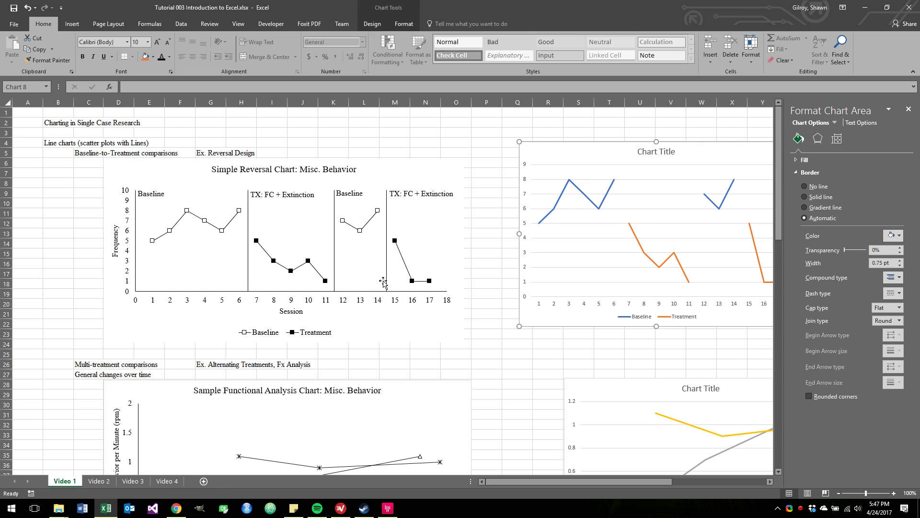
key("ctrl+Page_Down")
key("ctrl+Page_Down")
key("ctrl+Page_Down")
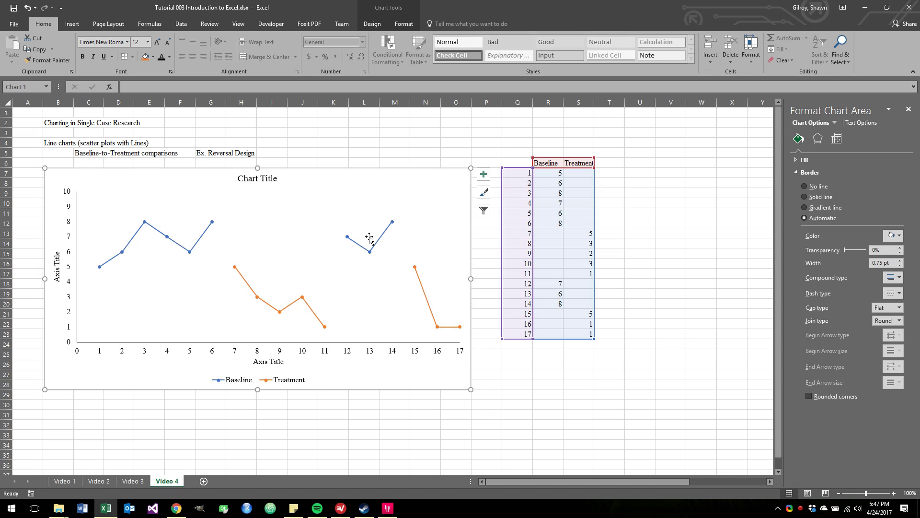